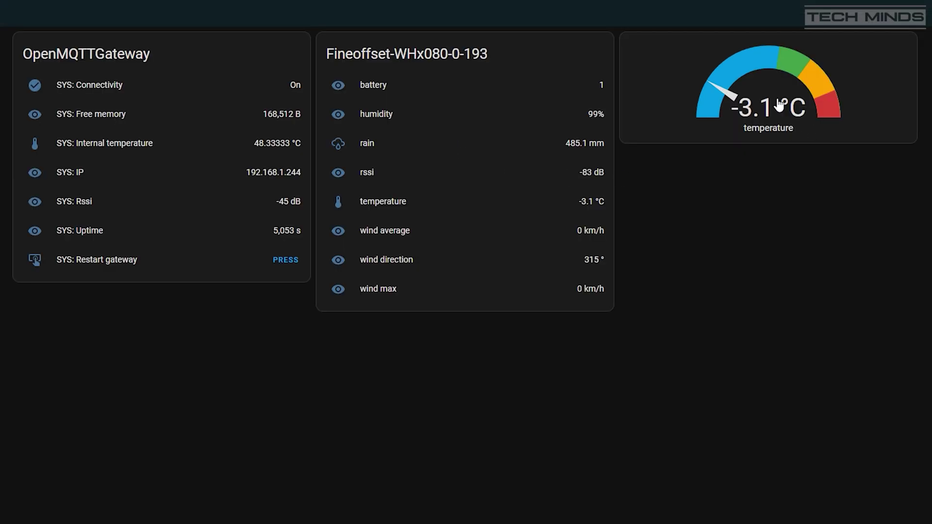
- Open the temperature gauge's more-info dialog to show its History chart
{"action": "left_click", "coordinate": [779, 105]}
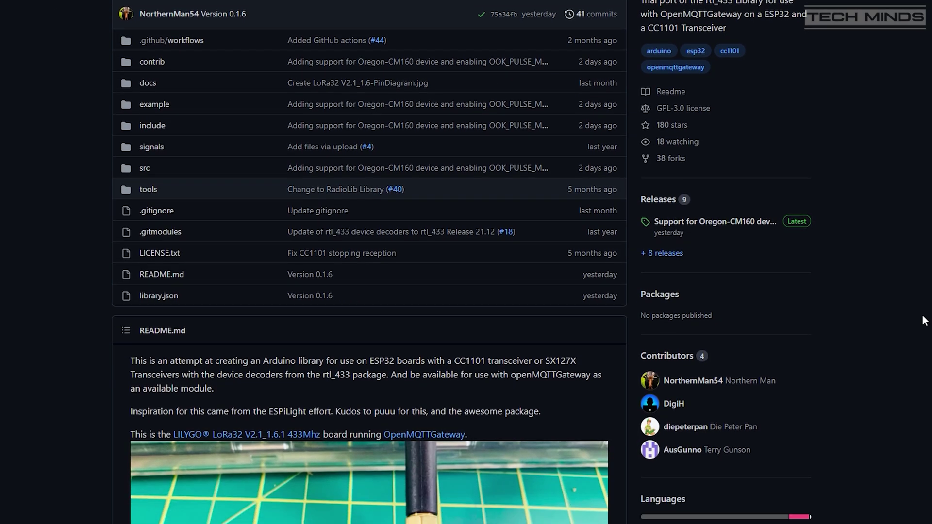
- Scroll through the rtl_433 ESP32 library README covering CC1101 and SX127X transceivers
{"action": "scroll", "coordinate": [925, 321], "scroll_direction": "down", "scroll_amount": 4}
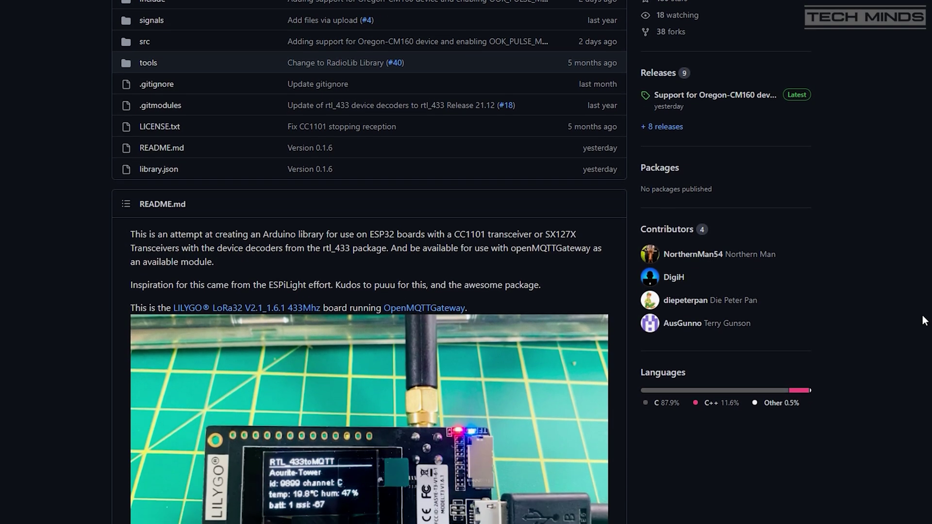
{"action": "scroll", "coordinate": [924, 320], "scroll_direction": "down", "scroll_amount": 4}
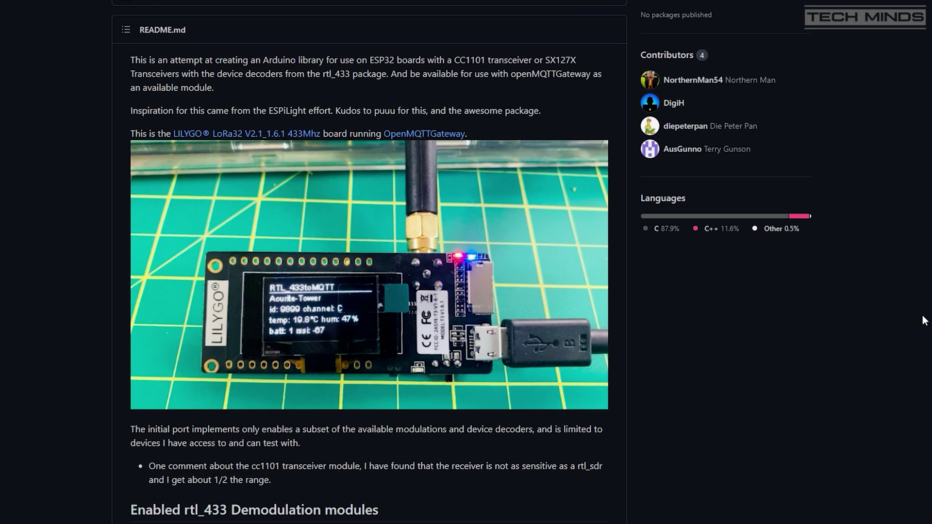
{"action": "scroll", "coordinate": [924, 321], "scroll_direction": "down", "scroll_amount": 5}
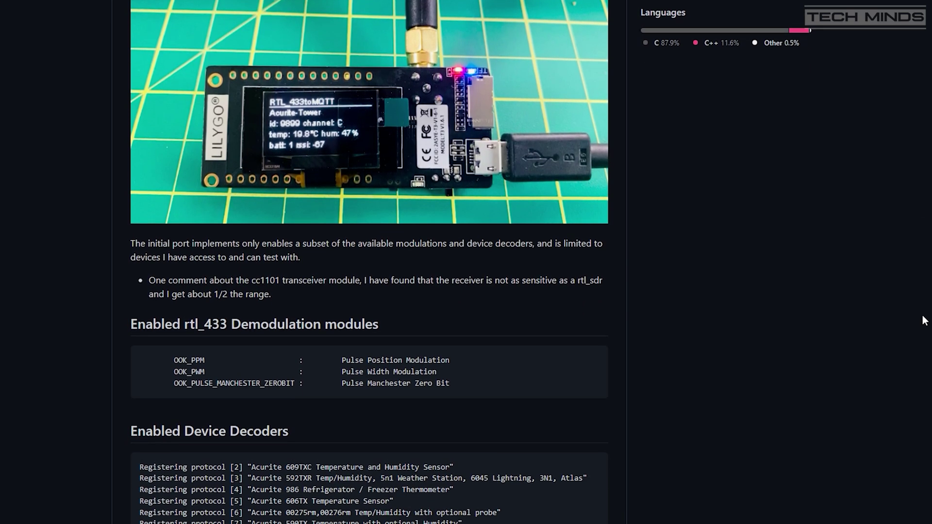
{"action": "scroll", "coordinate": [924, 320], "scroll_direction": "down", "scroll_amount": 3}
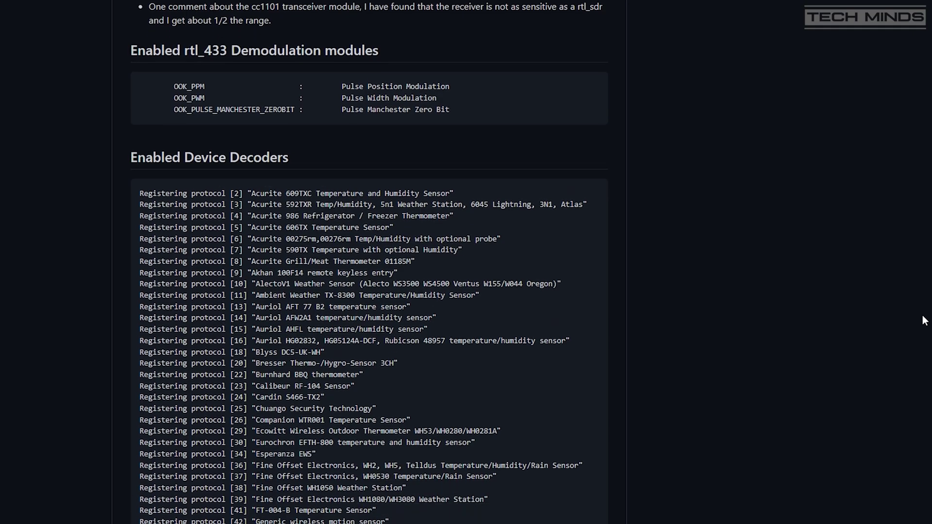
{"action": "scroll", "coordinate": [924, 321], "scroll_direction": "down", "scroll_amount": 4}
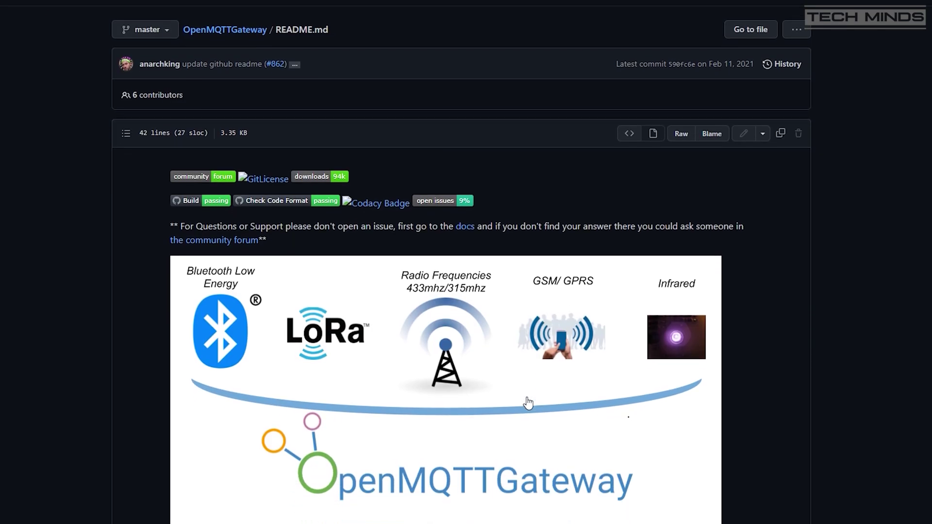
{"action": "scroll", "coordinate": [528, 404], "scroll_direction": "down", "scroll_amount": 2}
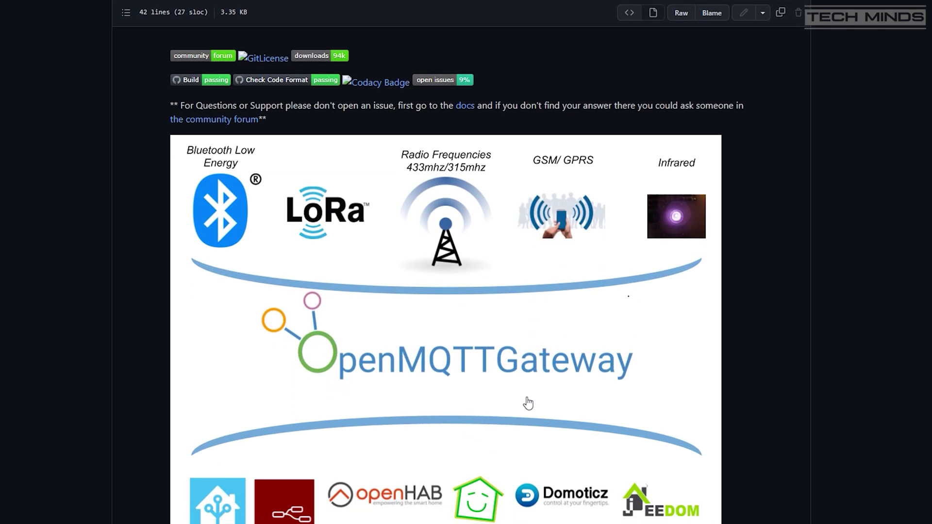
{"action": "scroll", "coordinate": [528, 403], "scroll_direction": "down", "scroll_amount": 2}
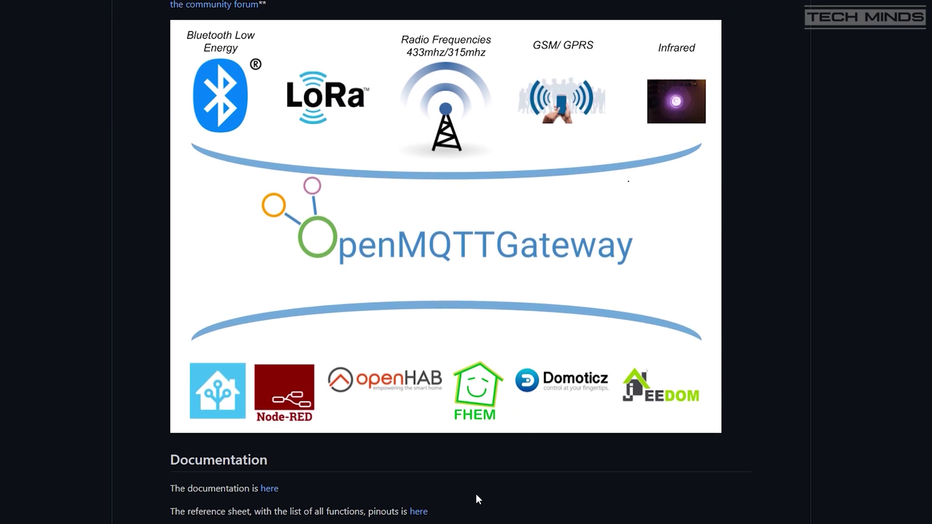
- Scroll the OpenMQTTGateway README to its Download section and follow its download link
{"action": "scroll", "coordinate": [478, 499], "scroll_direction": "down", "scroll_amount": 1}
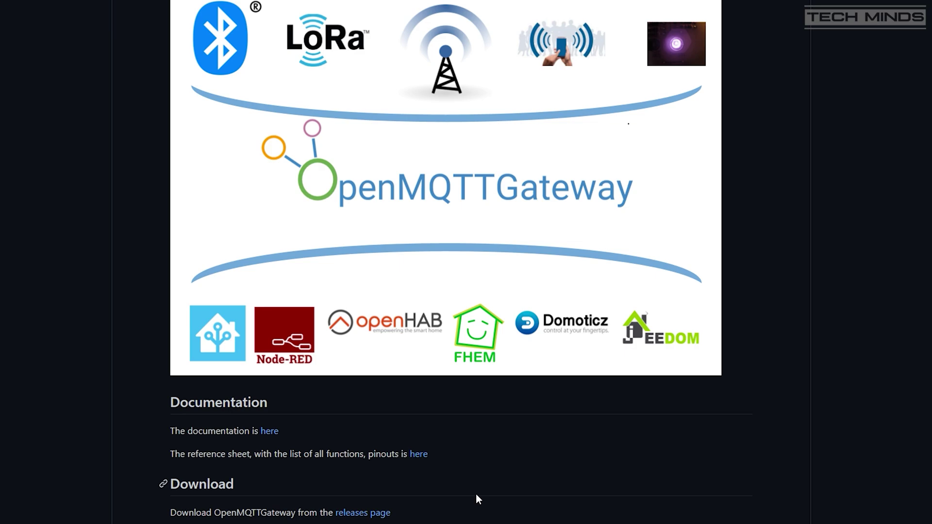
{"action": "scroll", "coordinate": [477, 495], "scroll_direction": "down", "scroll_amount": 3}
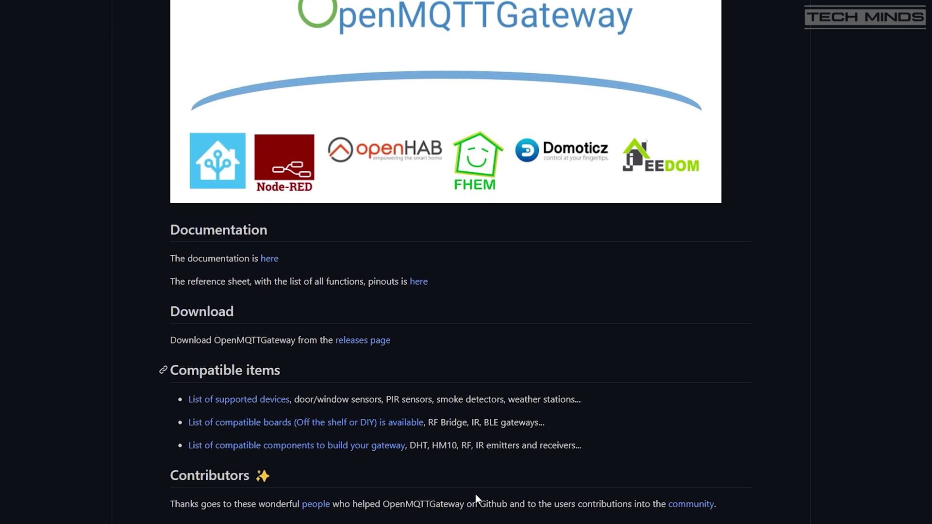
{"action": "scroll", "coordinate": [475, 494], "scroll_direction": "up", "scroll_amount": 1}
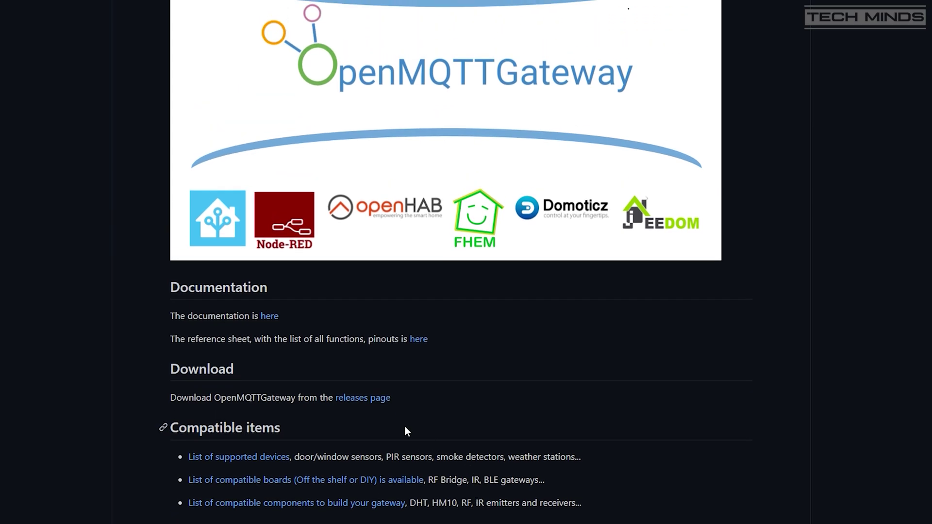
{"action": "left_click", "coordinate": [368, 405]}
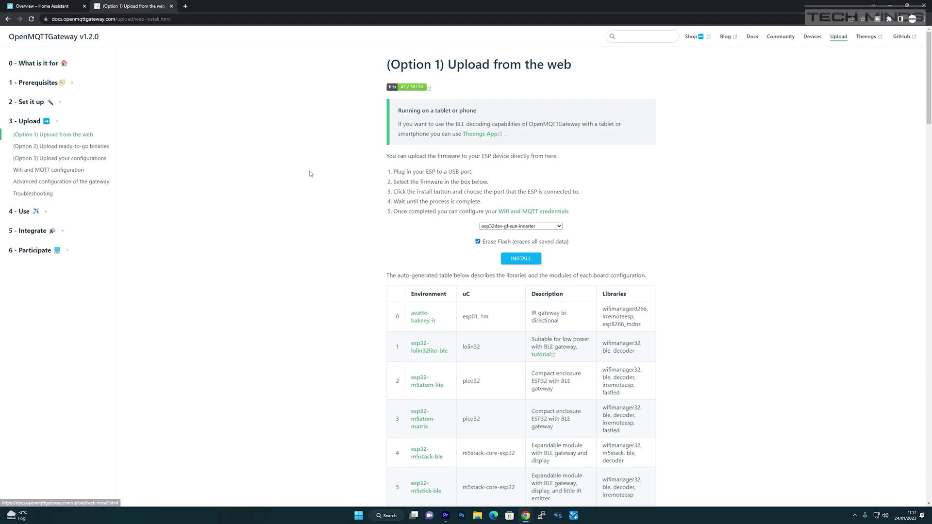
- Pick the lilygo-rtl_433 firmware in the web installer and install it with Erase Flash kept on
{"action": "left_click", "coordinate": [559, 227]}
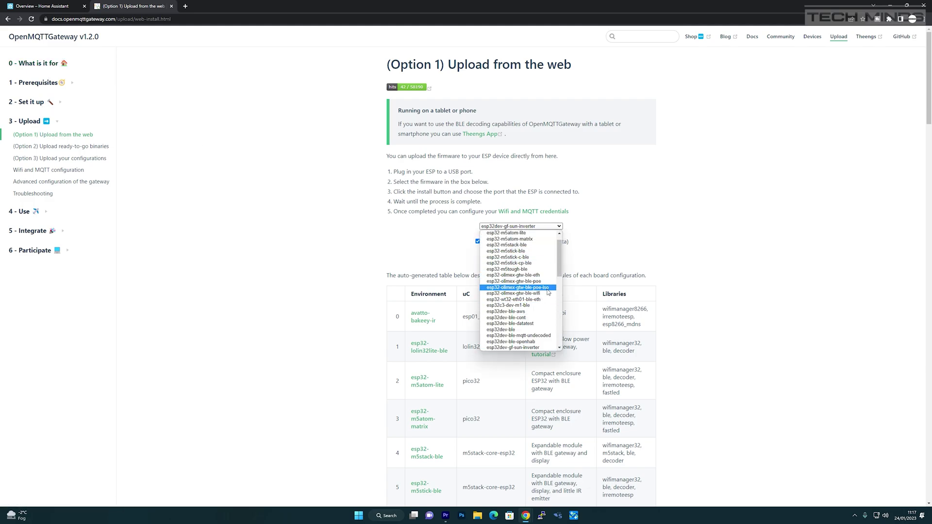
{"action": "scroll", "coordinate": [548, 292], "scroll_direction": "down", "scroll_amount": 10}
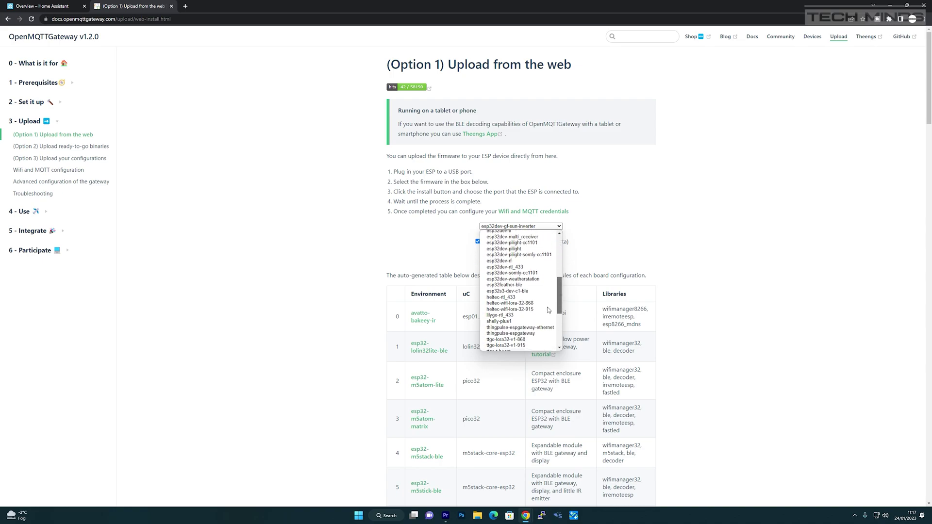
{"action": "scroll", "coordinate": [548, 309], "scroll_direction": "down", "scroll_amount": 1}
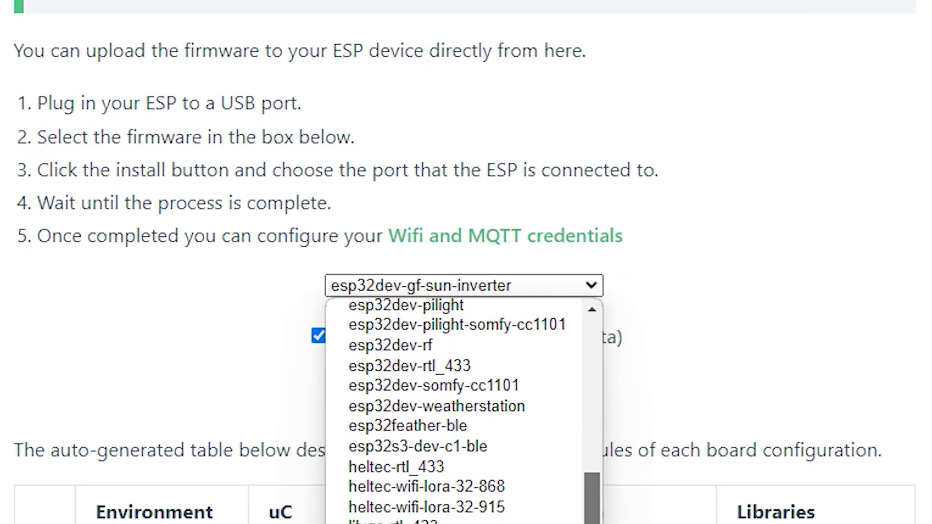
{"action": "left_click", "coordinate": [393, 521]}
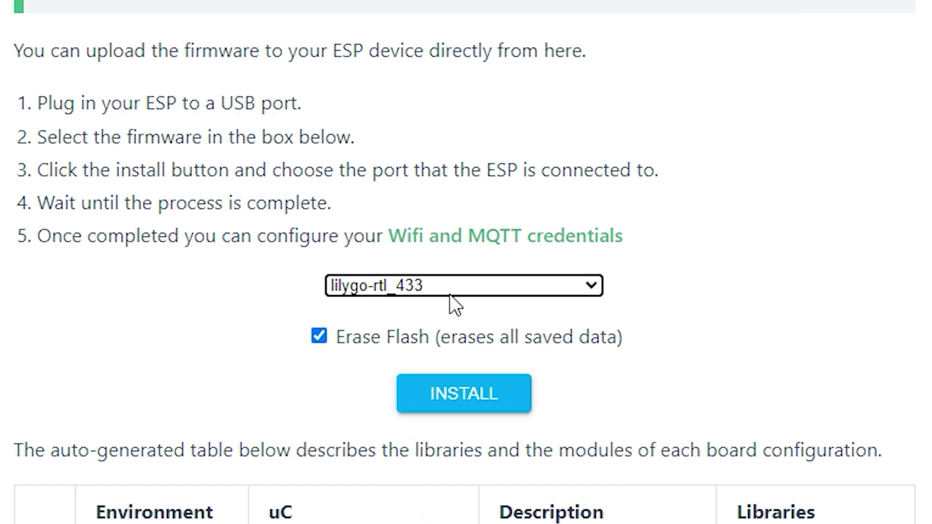
{"action": "left_click", "coordinate": [442, 404]}
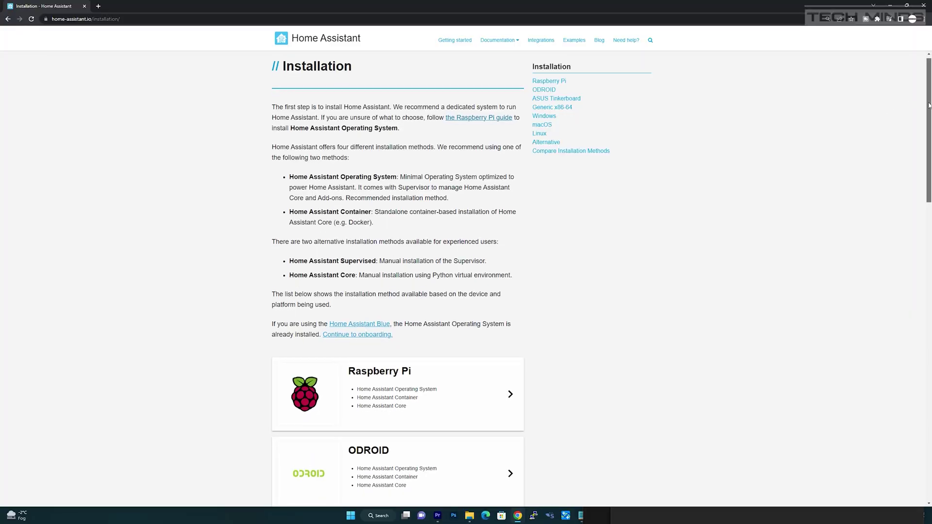
{"action": "left_click_drag", "start_coordinate": [929, 105], "coordinate": [930, 118]}
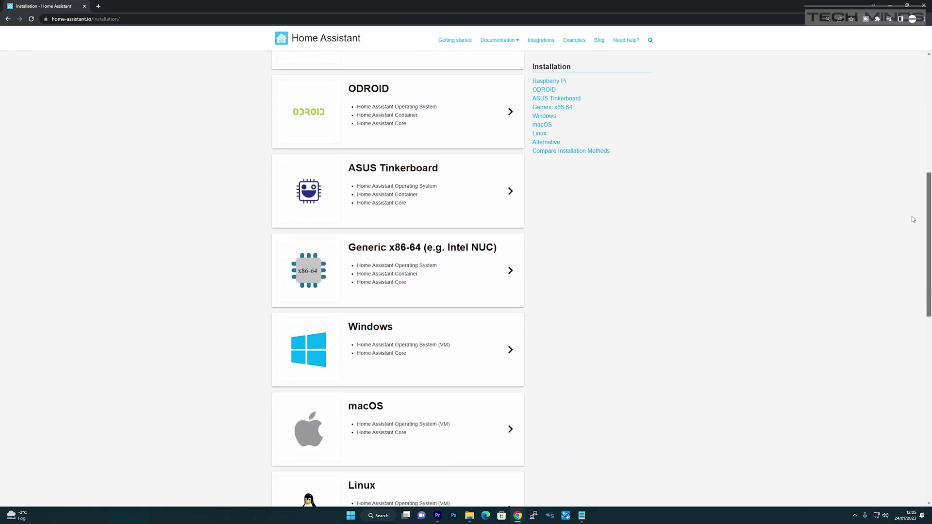
{"action": "scroll", "coordinate": [910, 235], "scroll_direction": "down", "scroll_amount": 2}
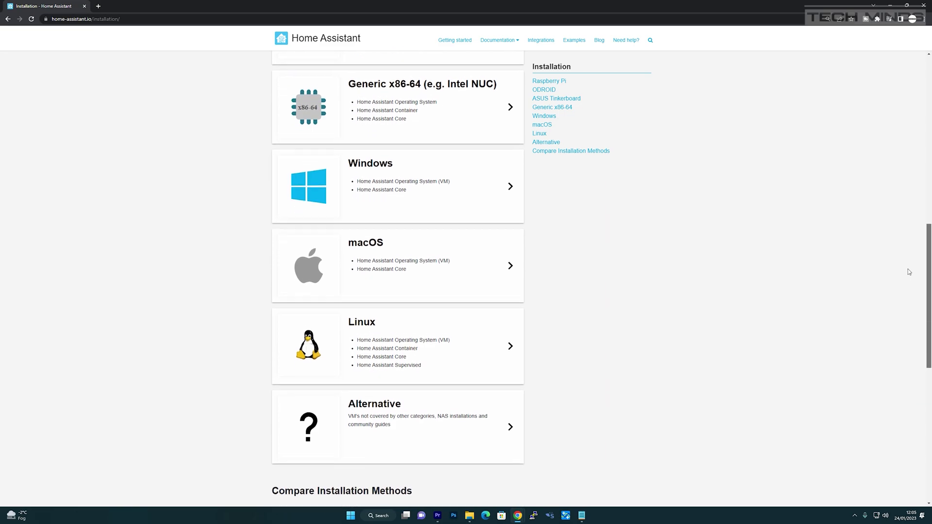
{"action": "scroll", "coordinate": [908, 272], "scroll_direction": "down", "scroll_amount": 2}
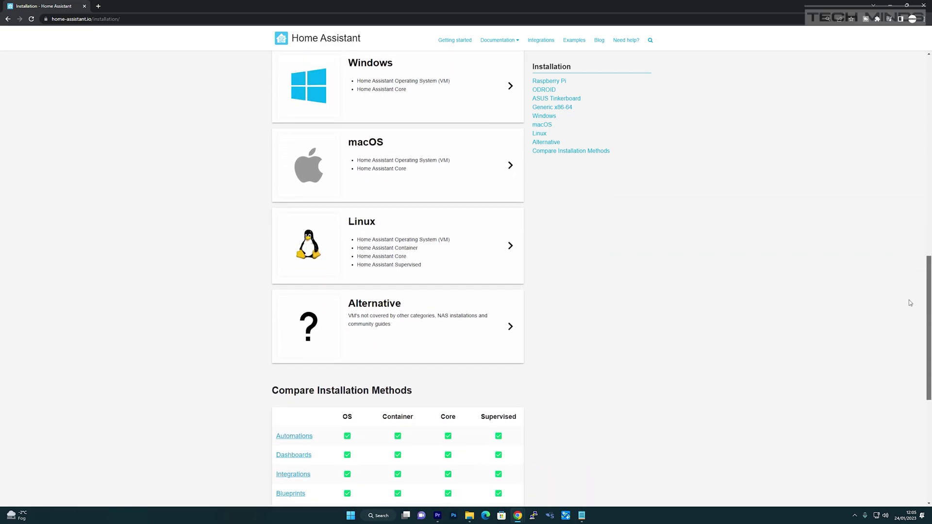
{"action": "scroll", "coordinate": [910, 303], "scroll_direction": "down", "scroll_amount": 2}
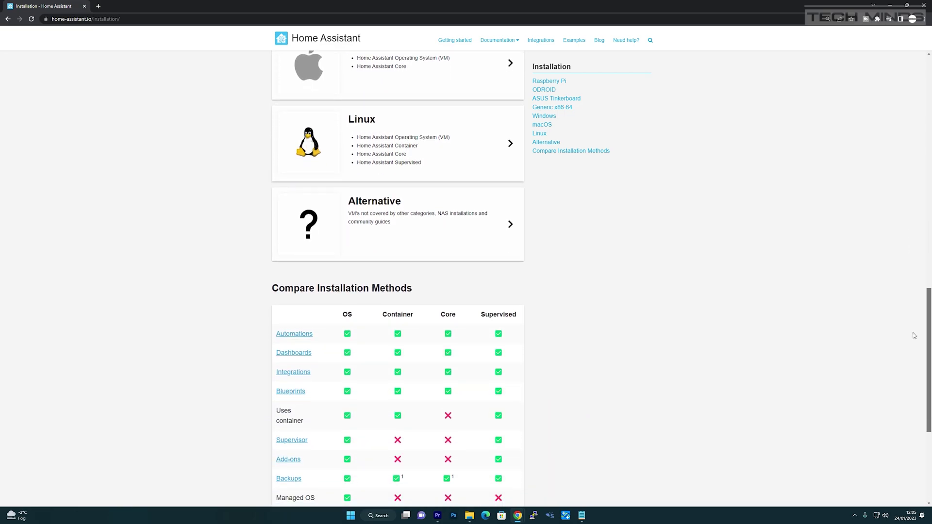
{"action": "scroll", "coordinate": [914, 335], "scroll_direction": "down", "scroll_amount": 1}
{"action": "scroll", "coordinate": [915, 340], "scroll_direction": "up", "scroll_amount": 2}
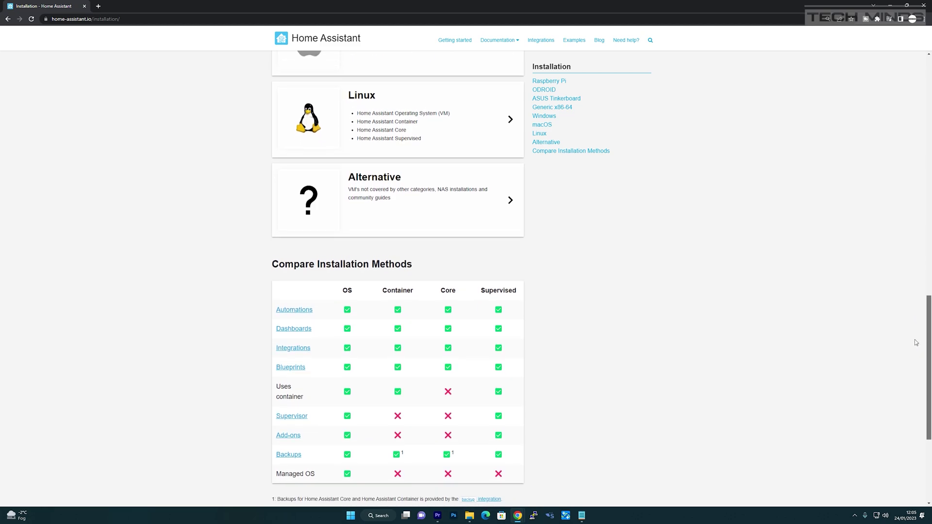
{"action": "scroll", "coordinate": [909, 304], "scroll_direction": "up", "scroll_amount": 3}
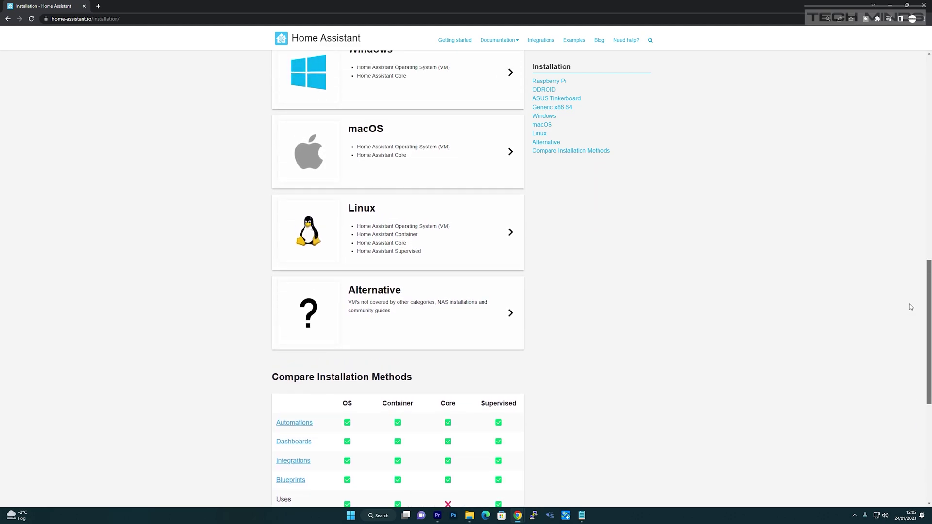
{"action": "scroll", "coordinate": [904, 272], "scroll_direction": "up", "scroll_amount": 2}
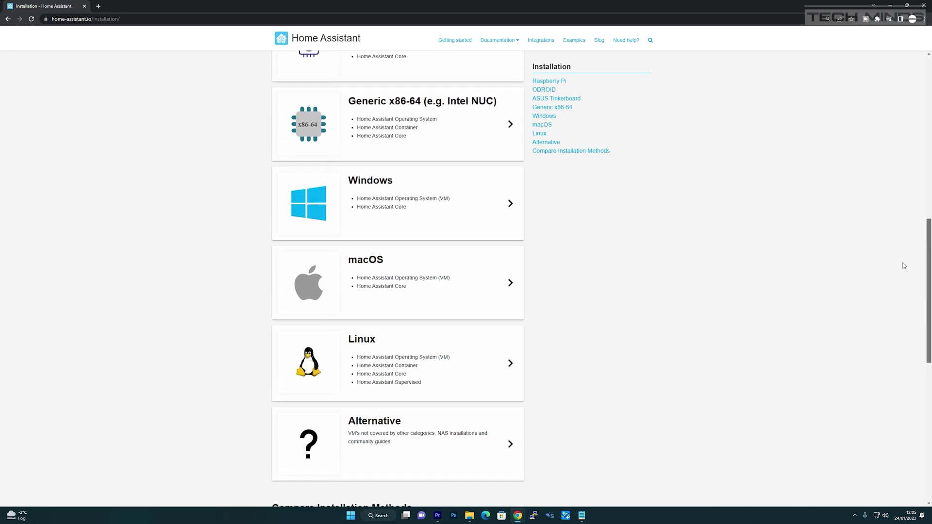
{"action": "scroll", "coordinate": [901, 240], "scroll_direction": "up", "scroll_amount": 3}
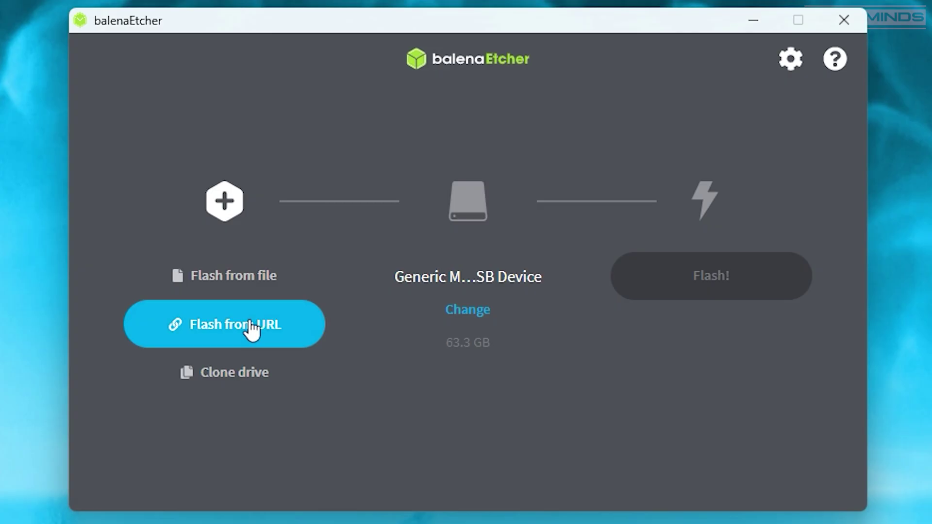
- Load haos_rpi3-64-9.4.img.xz in balenaEtcher from its recent GitHub download URL
{"action": "left_click", "coordinate": [252, 330]}
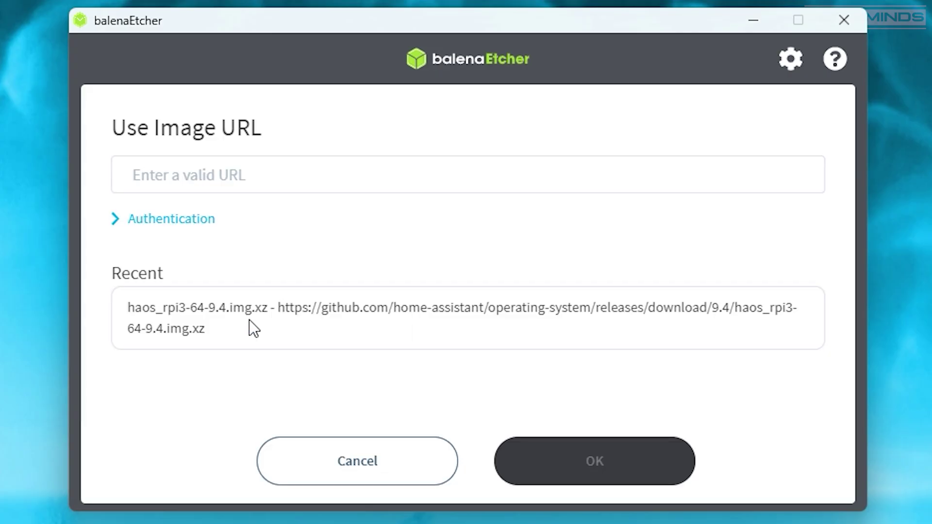
{"action": "left_click", "coordinate": [276, 314]}
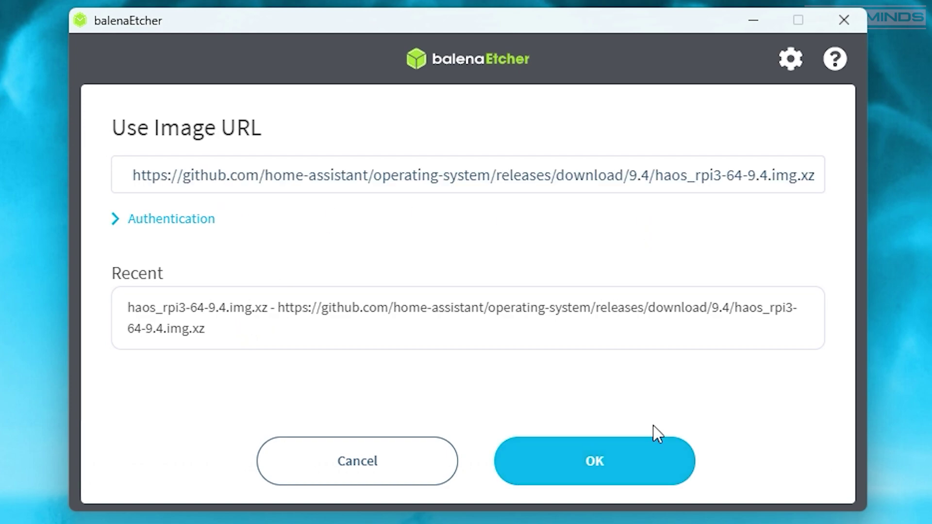
{"action": "left_click", "coordinate": [602, 456]}
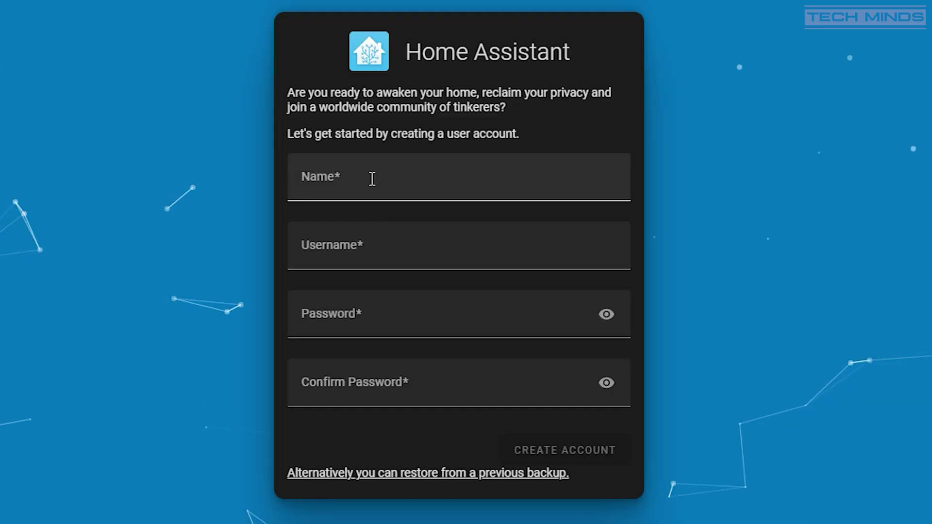
- Enter the new account owner's name in the onboarding form, then go to Settings
{"action": "left_click", "coordinate": [363, 177]}
{"action": "type", "text": "matt"}
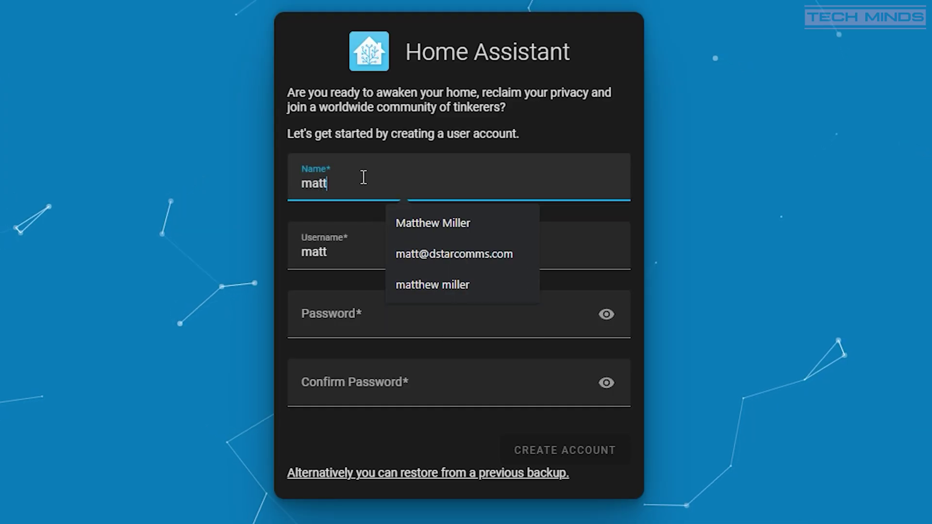
{"action": "key", "text": "Tab"}
{"action": "key", "text": "Tab"}
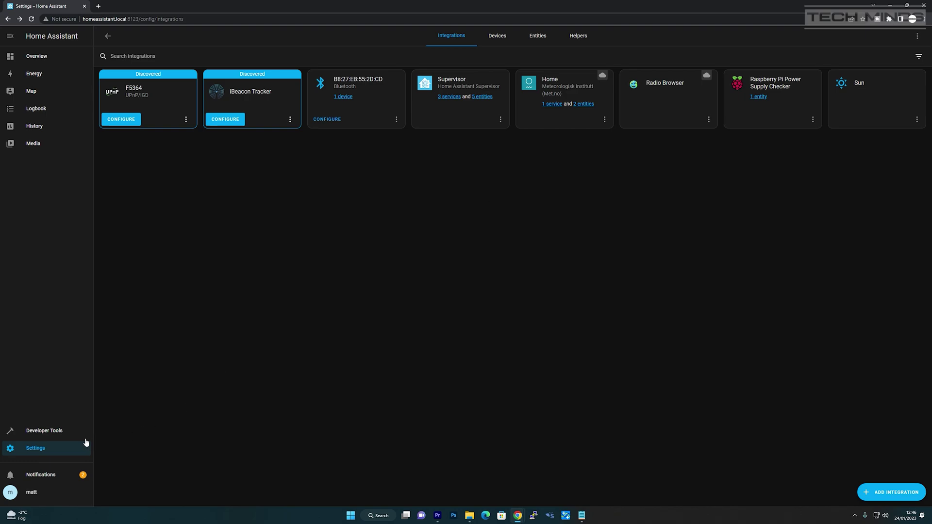
{"action": "left_click", "coordinate": [36, 448]}
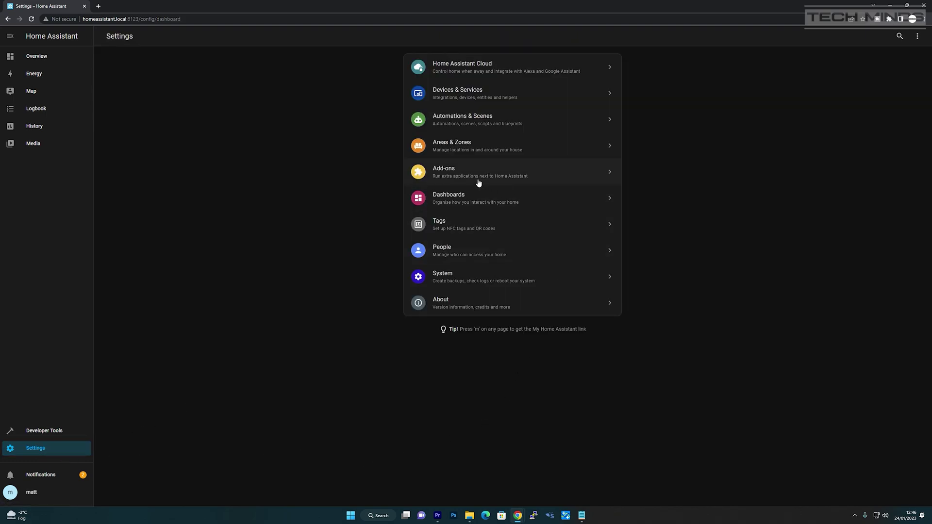
- Install the Mosquitto broker from the Add-on Store and start it
{"action": "left_click", "coordinate": [459, 175]}
{"action": "left_click", "coordinate": [891, 494]}
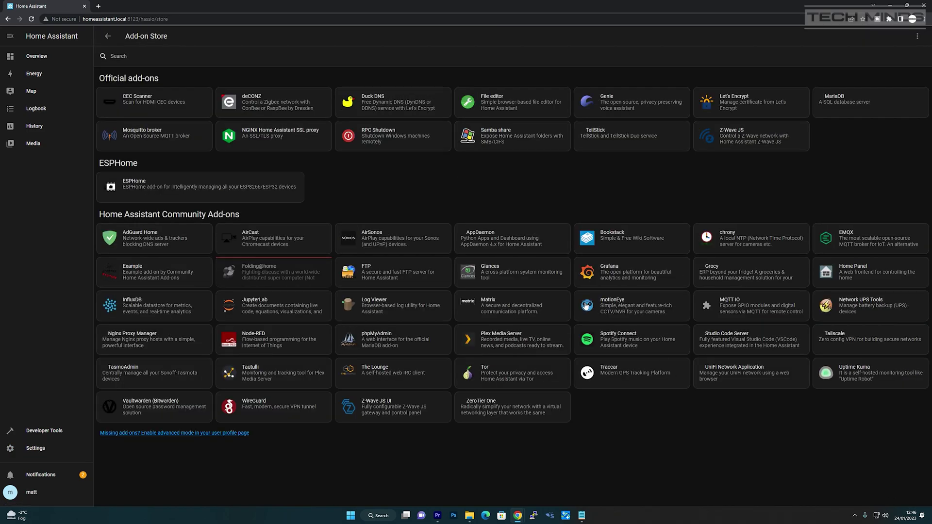
{"action": "left_click", "coordinate": [142, 134]}
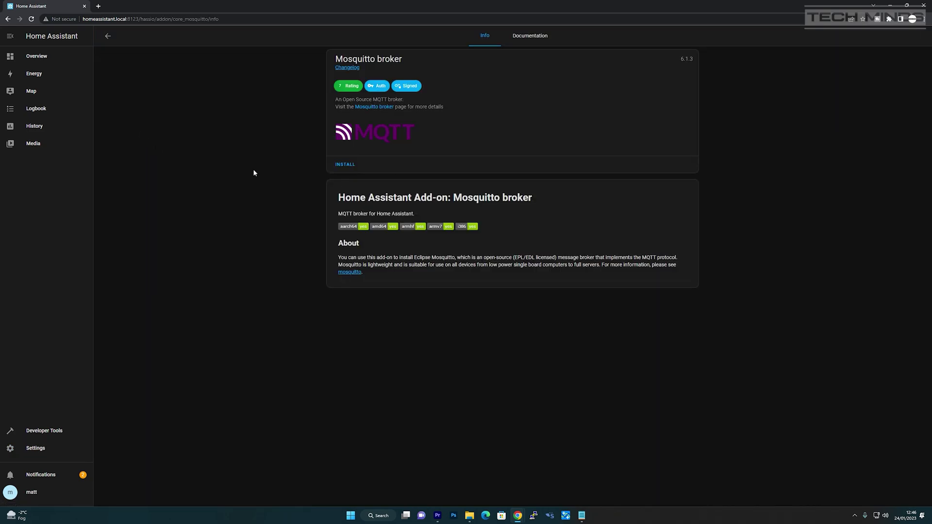
{"action": "left_click", "coordinate": [346, 165]}
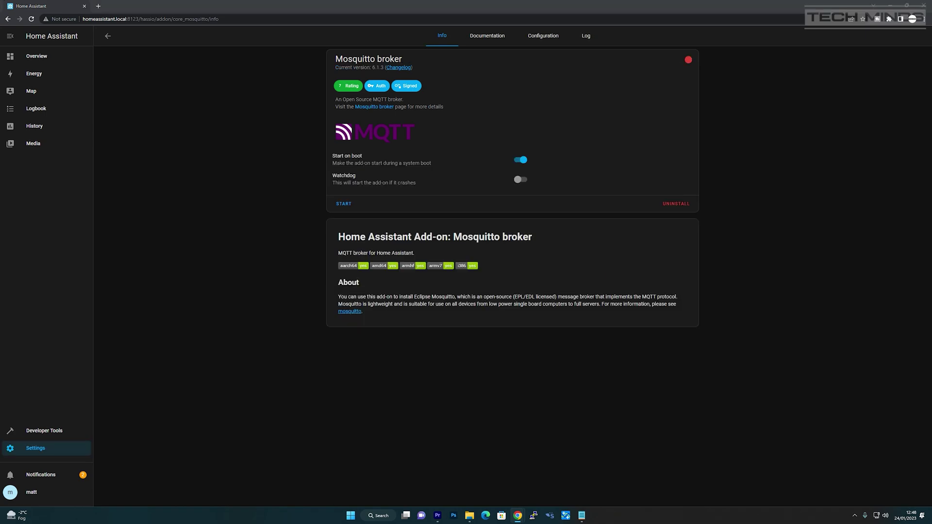
{"action": "left_click", "coordinate": [343, 204]}
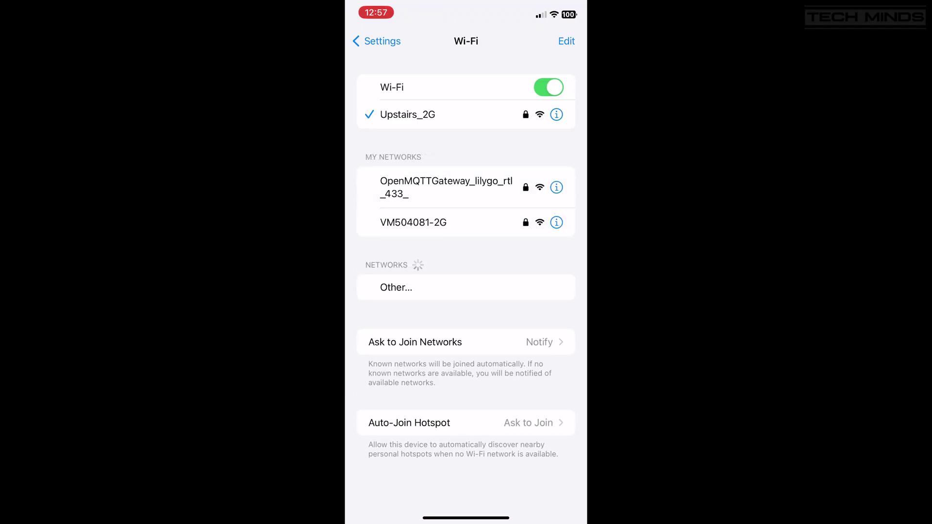
- Join the OpenMQTTGateway_lilygo_rtl_433_ Wi-Fi network under My Networks
{"action": "left_click", "coordinate": [446, 187]}
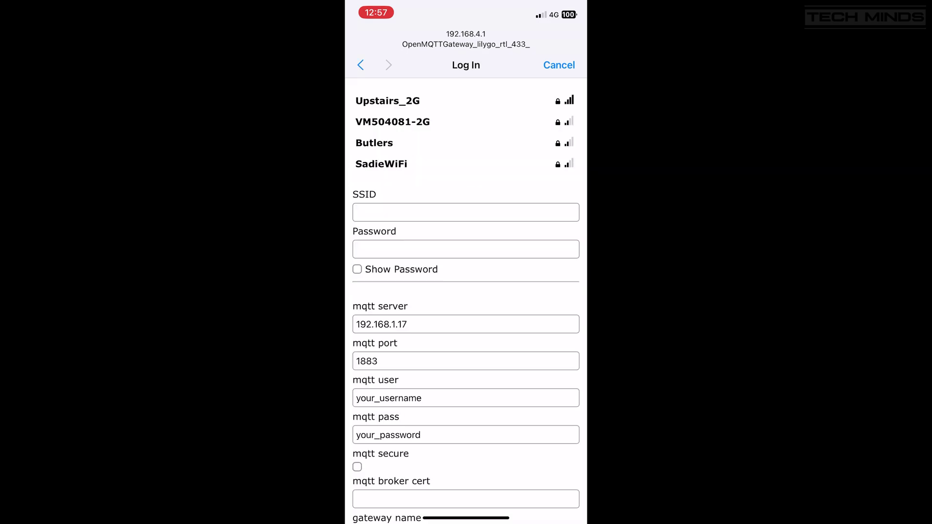
- Set Wi-Fi to Upstairs_2G with its password and MQTT server to 192.168.1.240
{"action": "left_click", "coordinate": [387, 101]}
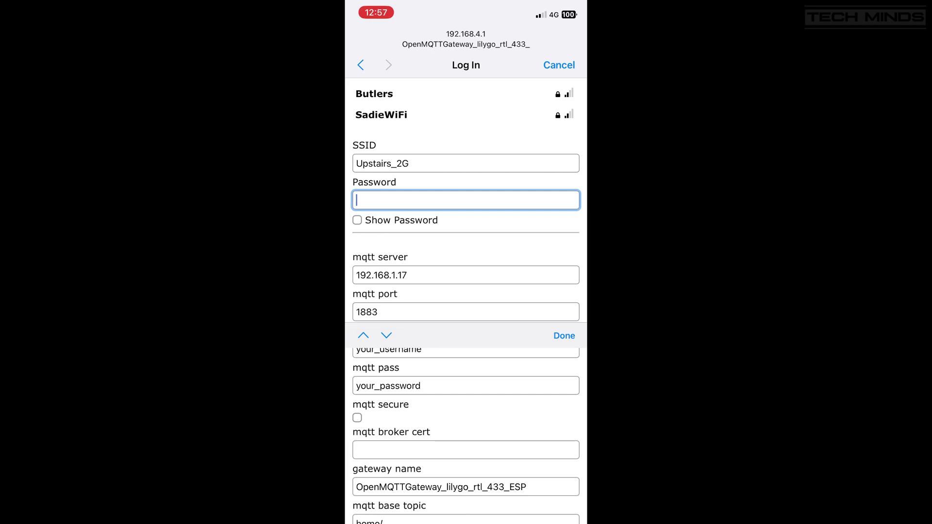
{"action": "type", "text": "••••••••"}
{"action": "left_click", "coordinate": [407, 275]}
{"action": "key", "text": "BackSpace"}
{"action": "key", "text": "BackSpace"}
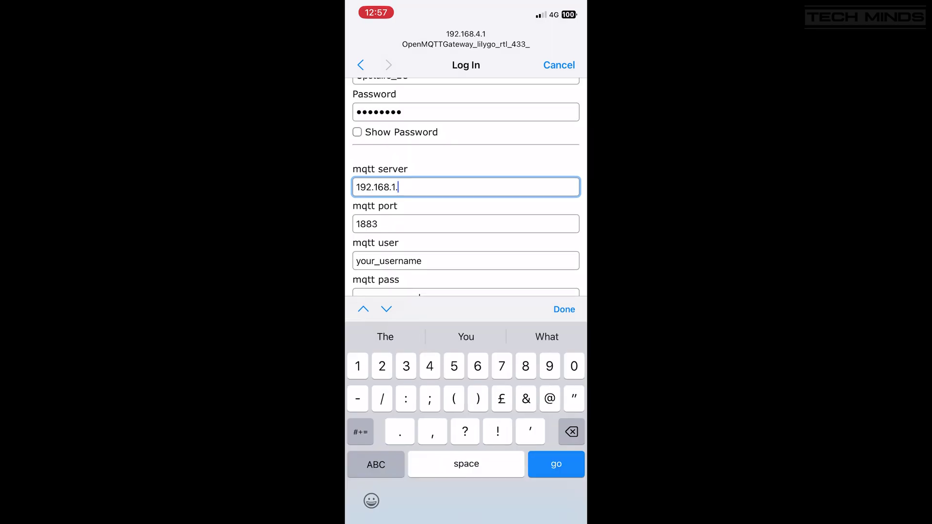
{"action": "type", "text": "240"}
- Replace the mqtt user with the account's user name and begin clearing mqtt pass
{"action": "left_click", "coordinate": [466, 261]}
{"action": "key", "text": "BackSpace"}
{"action": "key", "text": "BackSpace"}
{"action": "key", "text": "BackSpace"}
{"action": "key", "text": "BackSpace"}
{"action": "key", "text": "BackSpace"}
{"action": "key", "text": "BackSpace"}
{"action": "key", "text": "BackSpace"}
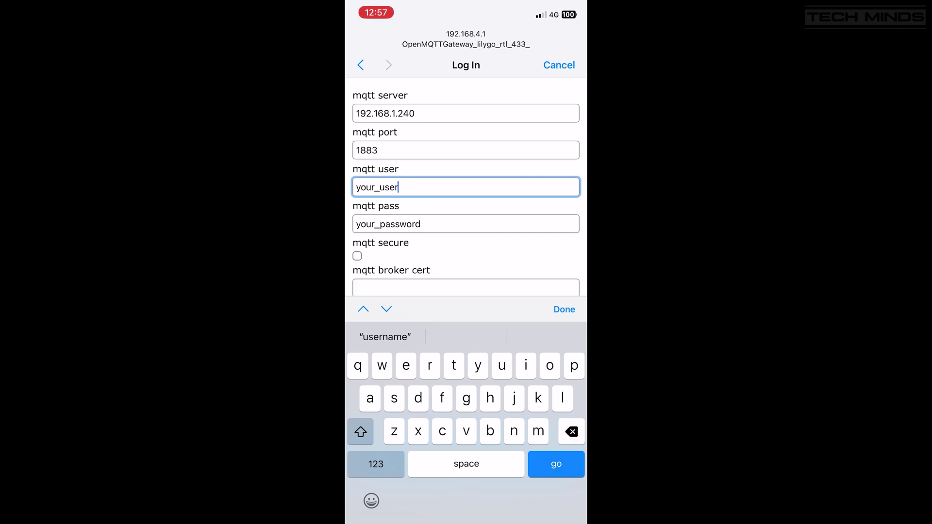
{"action": "key", "text": "BackSpace"}
{"action": "key", "text": "BackSpace"}
{"action": "key", "text": "BackSpace"}
{"action": "key", "text": "BackSpace"}
{"action": "key", "text": "BackSpace"}
{"action": "key", "text": "BackSpace"}
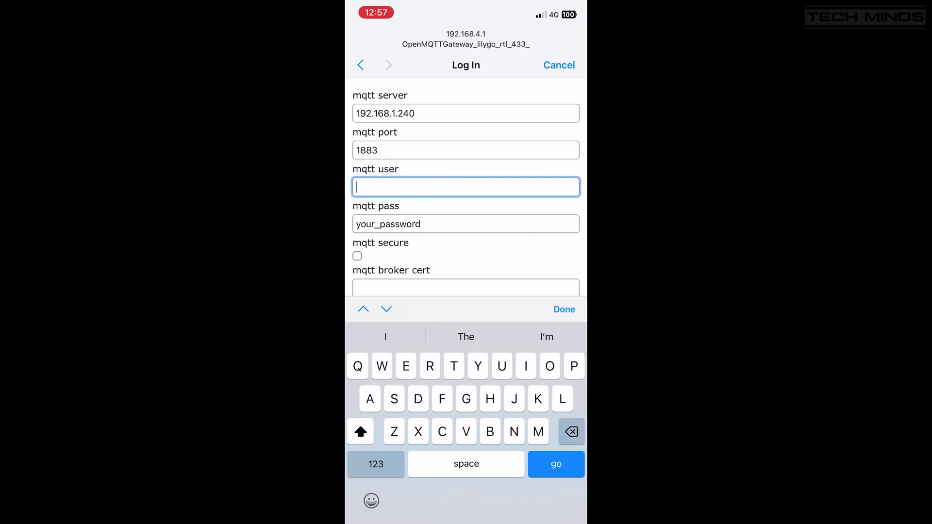
{"action": "type", "text": "matt"}
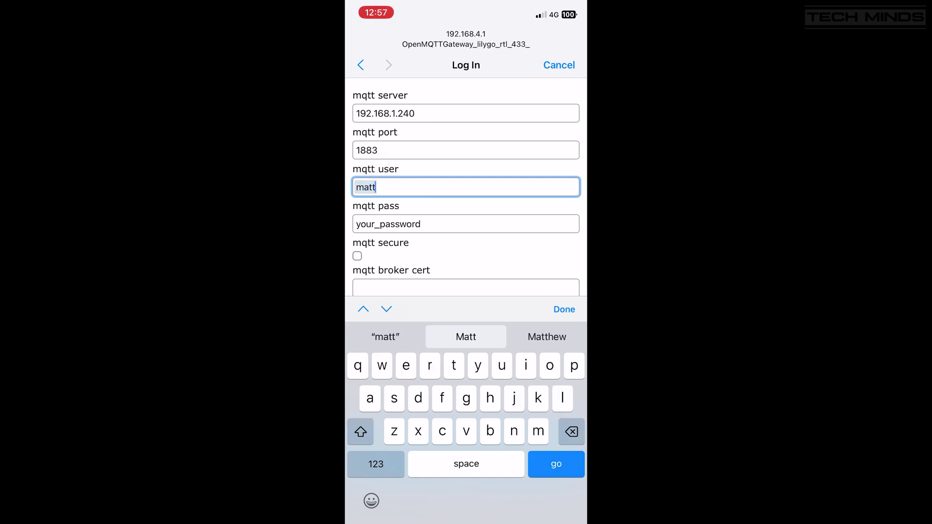
{"action": "left_click", "coordinate": [466, 223]}
{"action": "key", "text": "BackSpace"}
{"action": "key", "text": "BackSpace"}
{"action": "key", "text": "BackSpace"}
{"action": "key", "text": "BackSpace"}
{"action": "key", "text": "BackSpace"}
{"action": "key", "text": "BackSpace"}
{"action": "key", "text": "BackSpace"}
{"action": "key", "text": "BackSpace"}
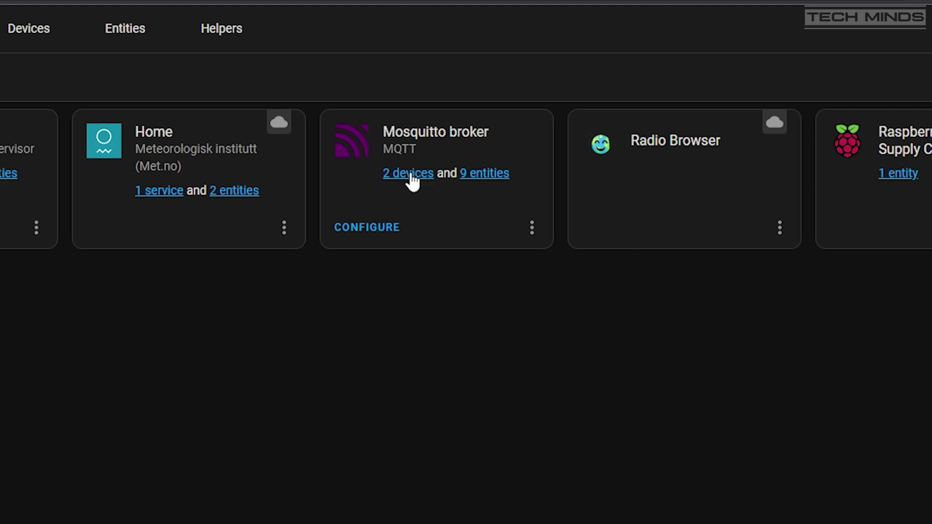
- List the Mosquitto broker's 2 devices and open the OpenMQTTGateway device page
{"action": "left_click", "coordinate": [410, 174]}
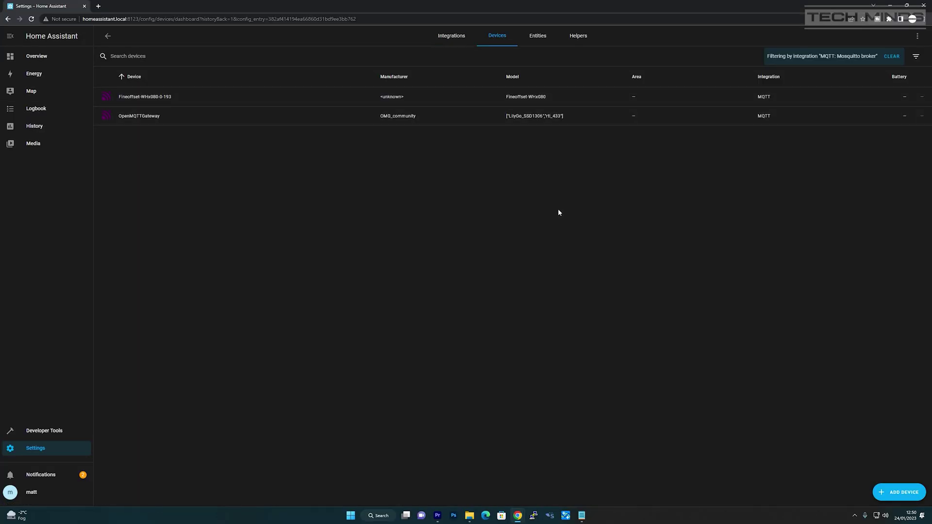
{"action": "left_click", "coordinate": [176, 117]}
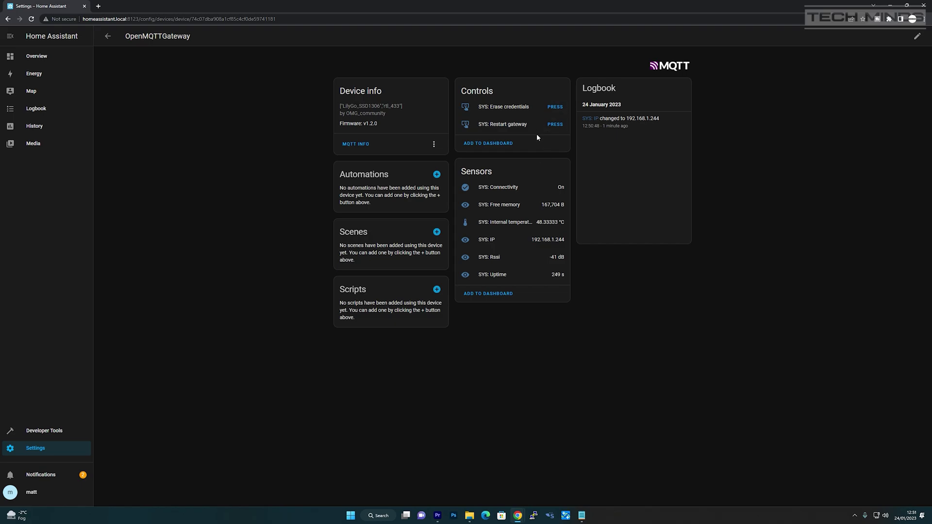
- Add the OpenMQTTGateway sensors card to the dashboard
{"action": "left_click", "coordinate": [491, 294]}
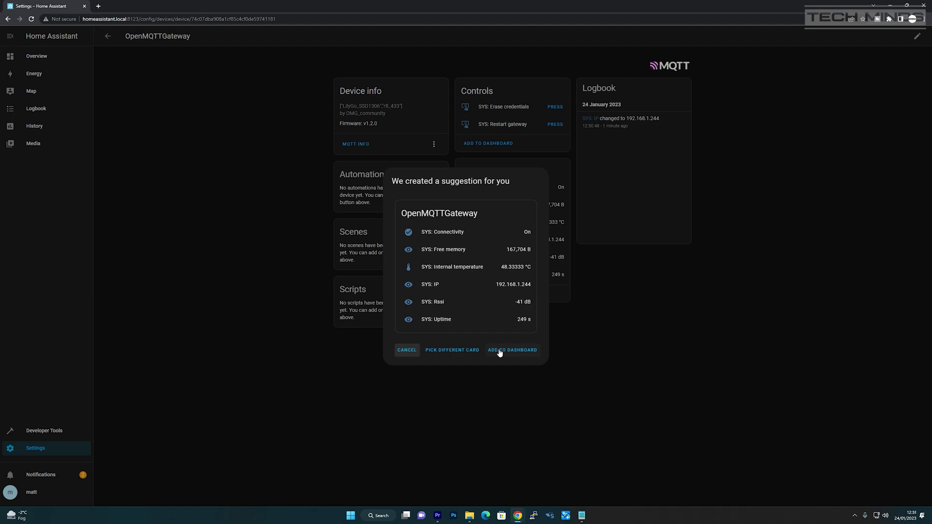
{"action": "left_click", "coordinate": [500, 352]}
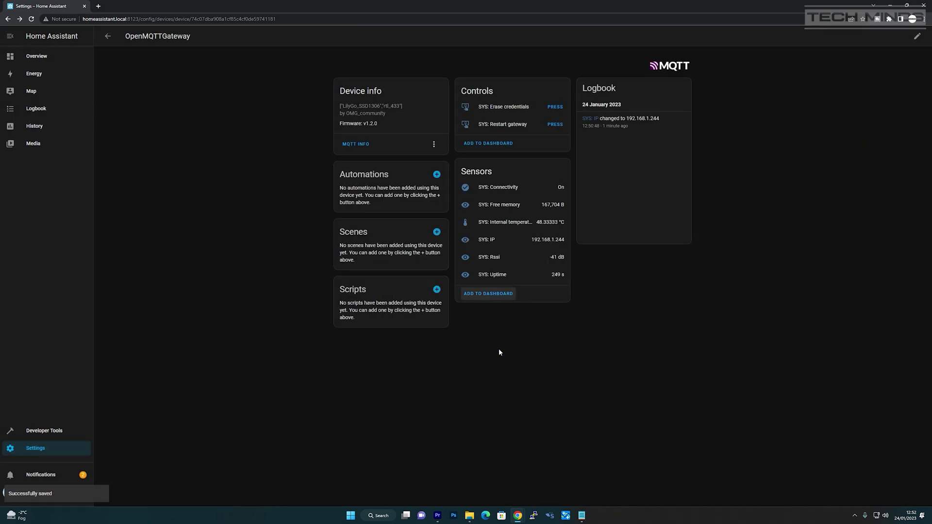
{"action": "left_click", "coordinate": [108, 37]}
- Add the Fineoffset-WHx080-0-193 sensors card to the dashboard and view the Home overview
{"action": "left_click", "coordinate": [171, 99]}
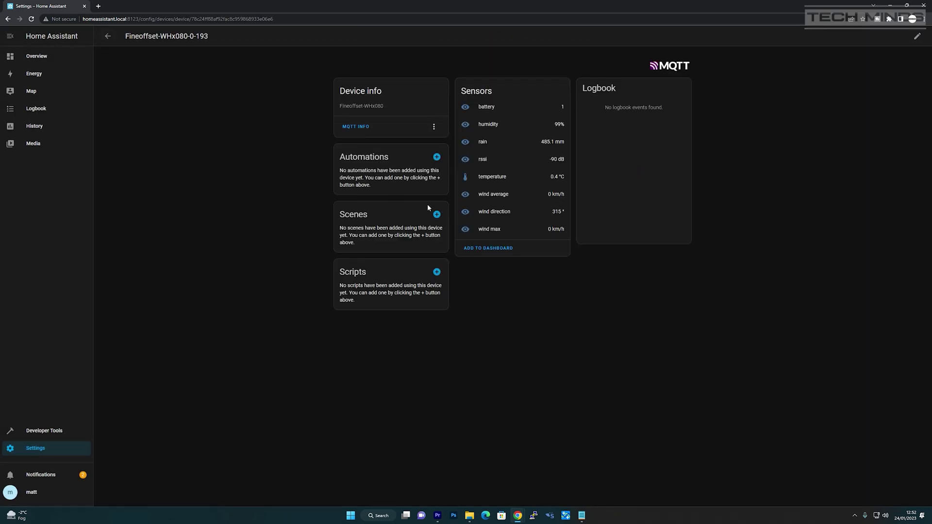
{"action": "left_click", "coordinate": [489, 248]}
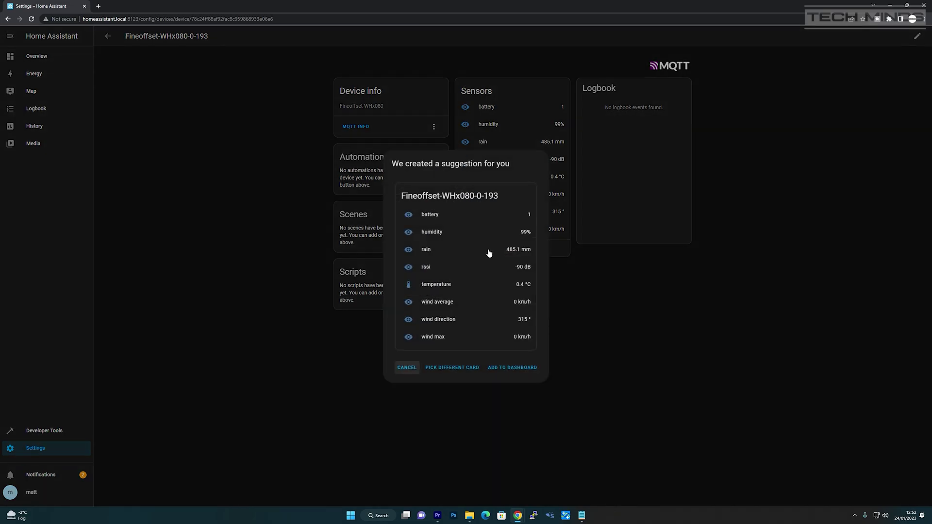
{"action": "left_click", "coordinate": [508, 368]}
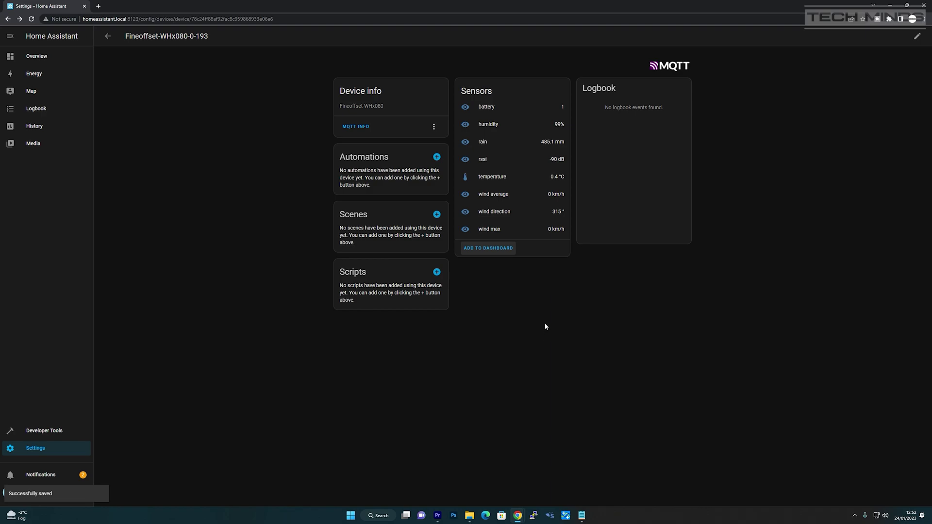
{"action": "left_click", "coordinate": [32, 57]}
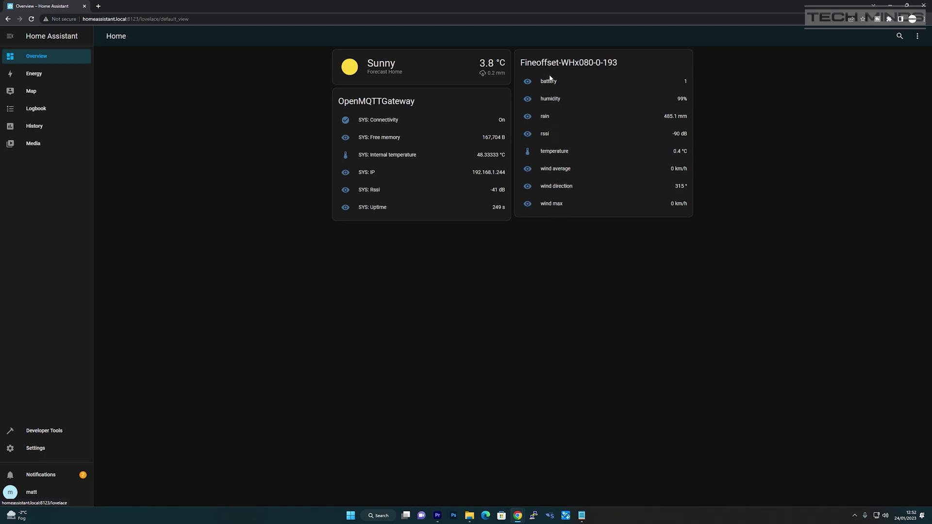
- Put the Home dashboard into edit mode and add a new Gauge card
{"action": "left_click", "coordinate": [917, 35]}
{"action": "left_click", "coordinate": [899, 58]}
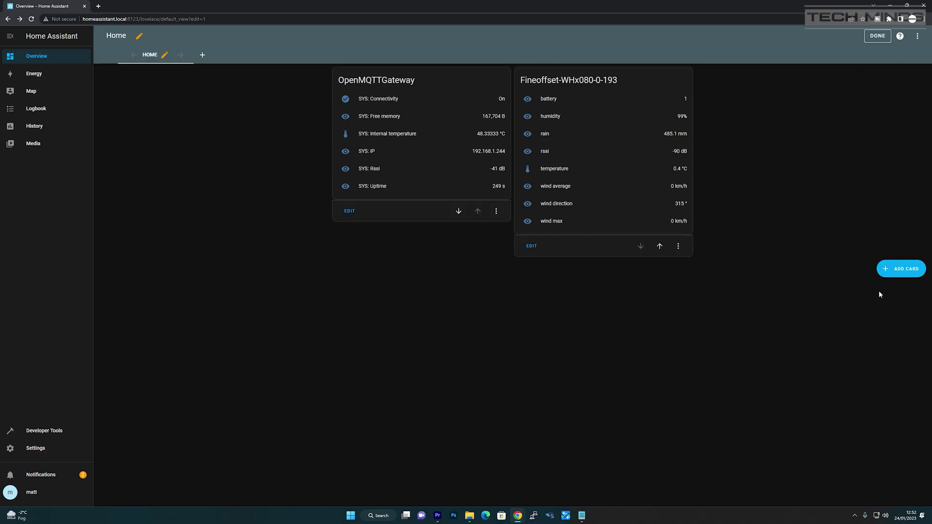
{"action": "left_click", "coordinate": [905, 272]}
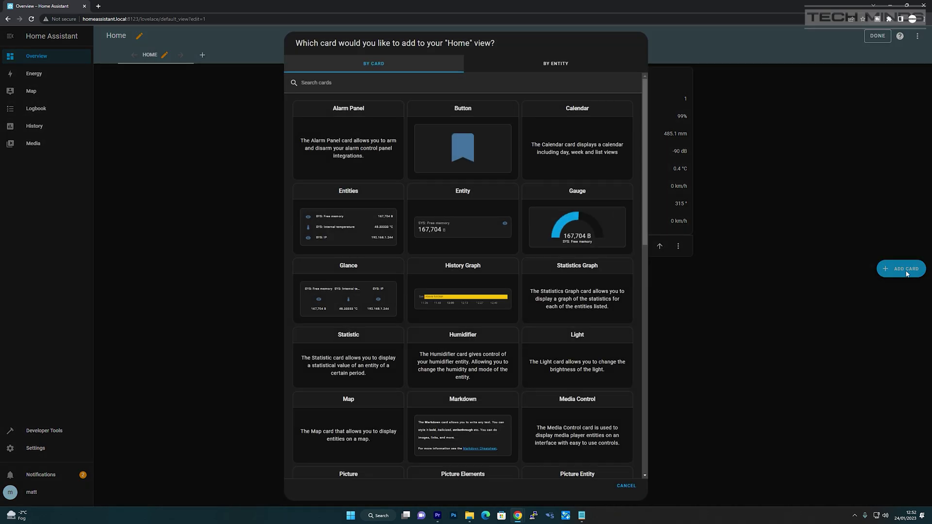
{"action": "left_click", "coordinate": [569, 234]}
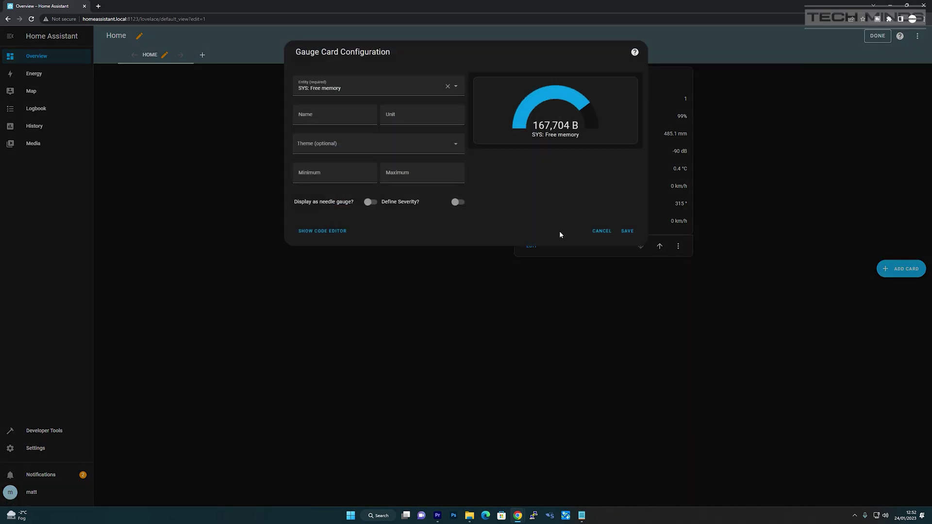
- Set the gauge to the temperature sensor, range -10 to 35, needle with 7/20/27 severity, and save it
{"action": "left_click", "coordinate": [454, 87]}
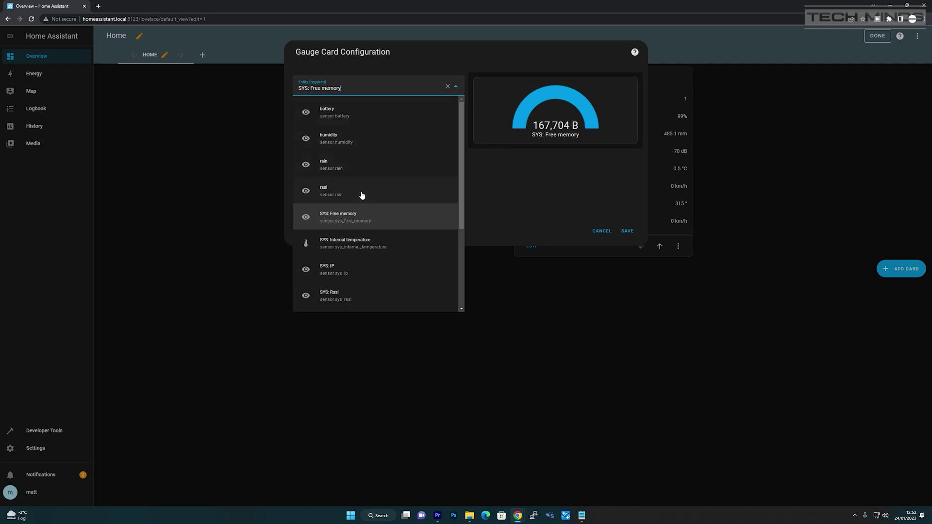
{"action": "scroll", "coordinate": [361, 194], "scroll_direction": "down", "scroll_amount": 3}
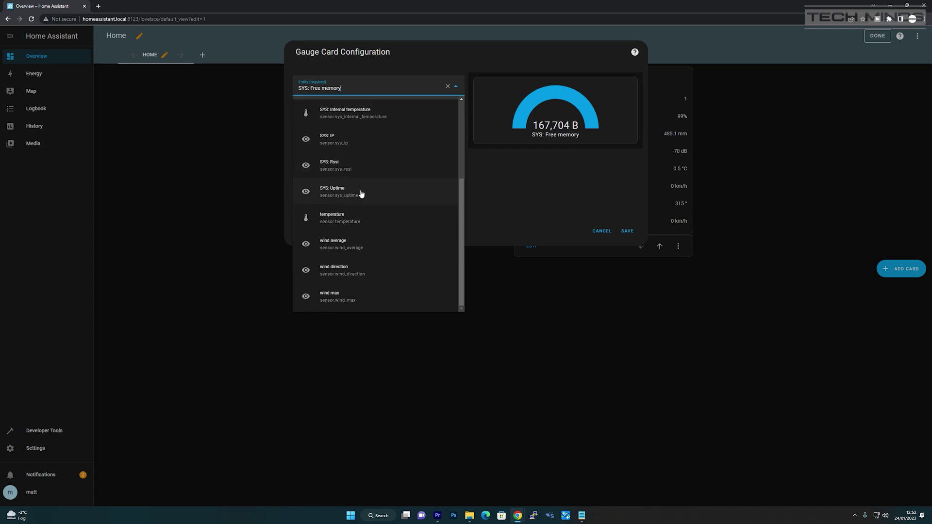
{"action": "left_click", "coordinate": [351, 217]}
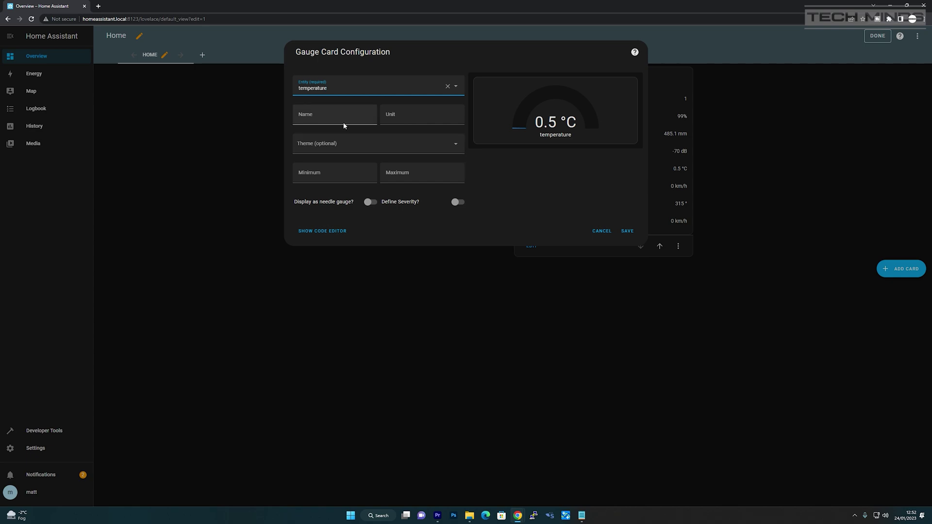
{"action": "left_click", "coordinate": [340, 176]}
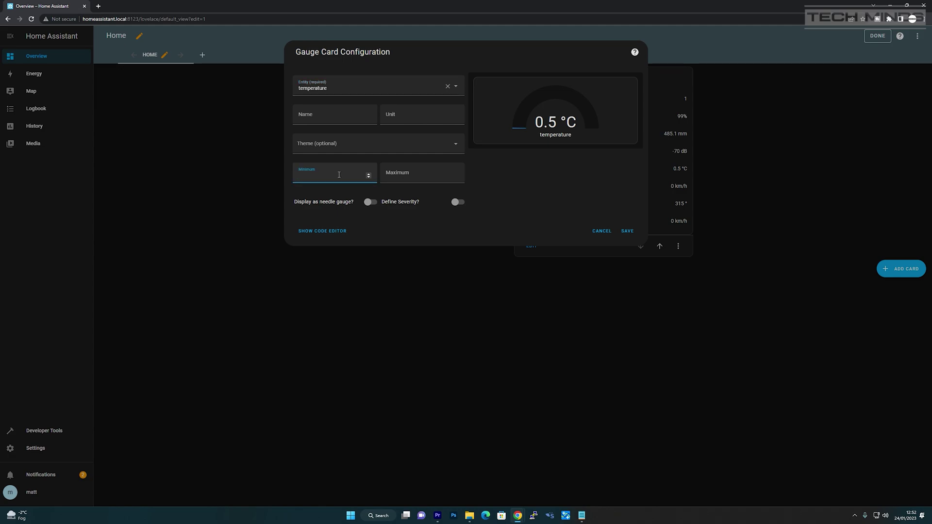
{"action": "left_click", "coordinate": [417, 178]}
{"action": "type", "text": "35"}
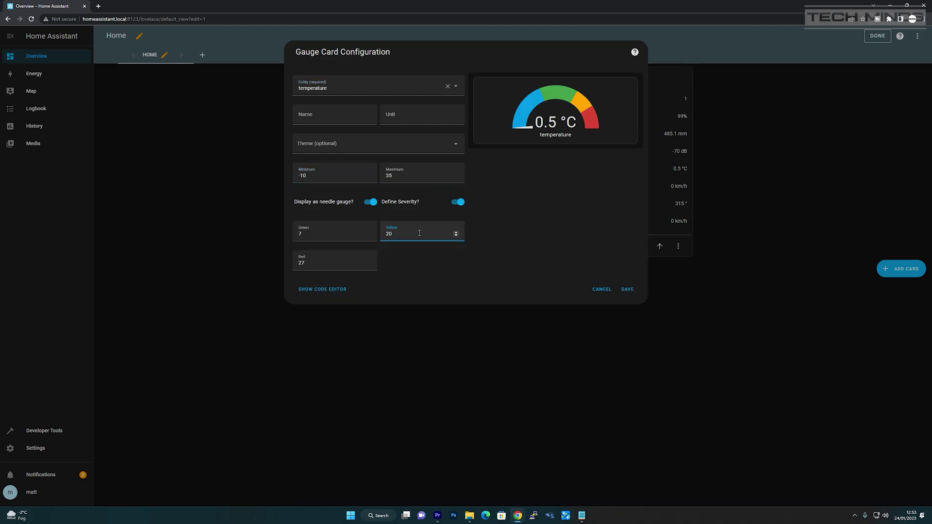
{"action": "left_click", "coordinate": [630, 289]}
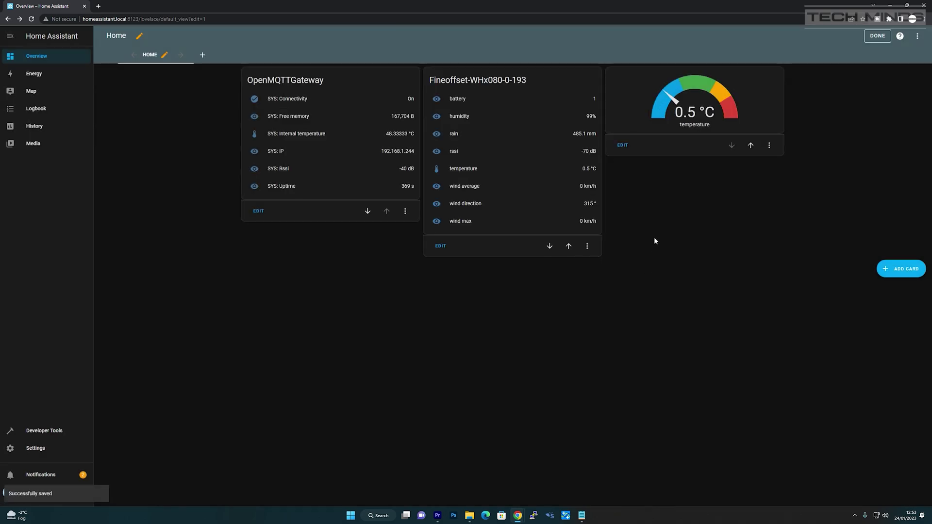
- Leave edit mode with DONE so the dashboard shows the sensor cards and 0.5 °C gauge
{"action": "left_click", "coordinate": [877, 36]}
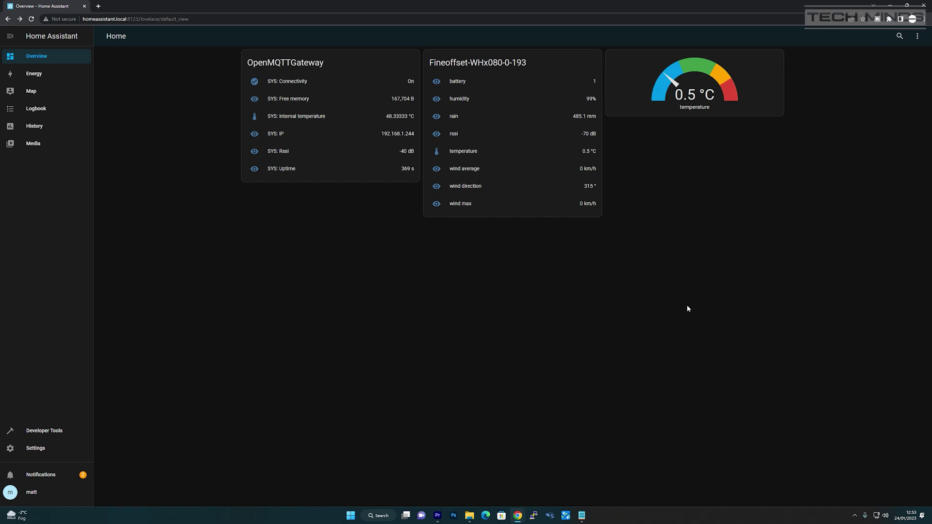